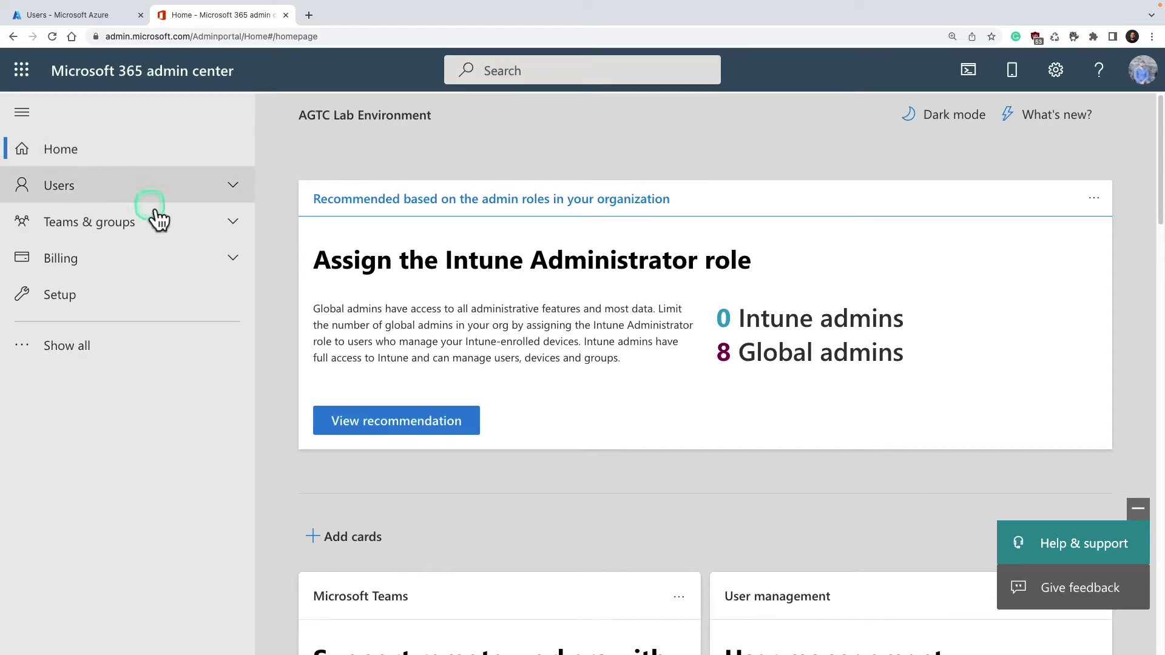
Step: Open Active teams and groups under Teams & groups and scroll through the 22 listed groups
left_click(233, 223)
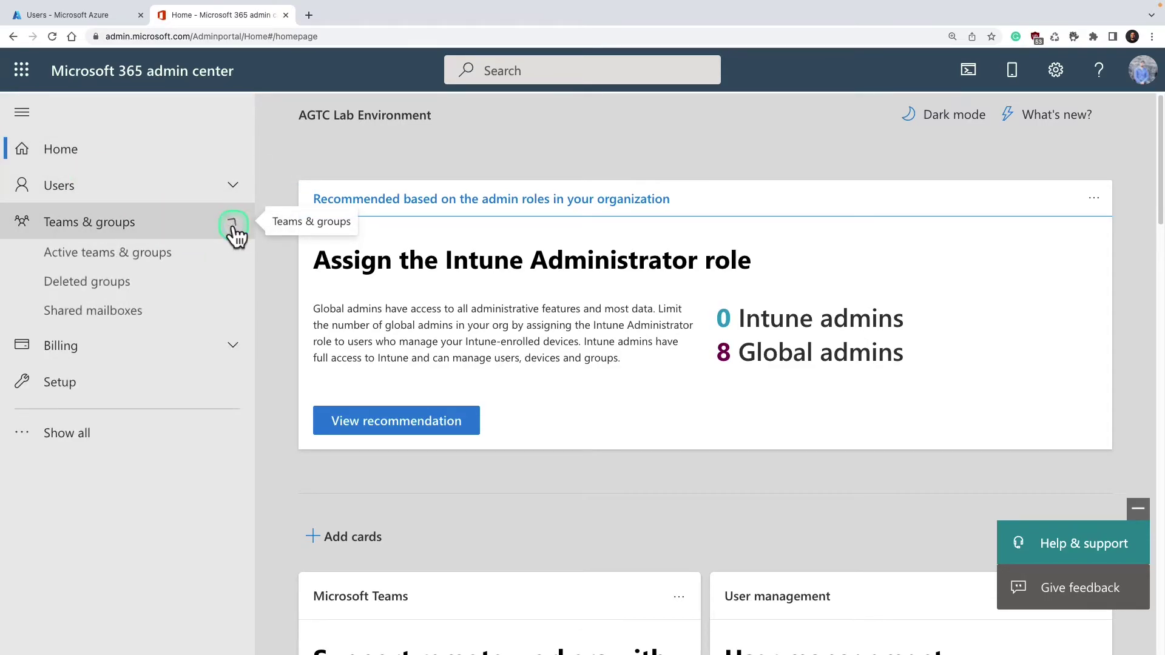
left_click(203, 264)
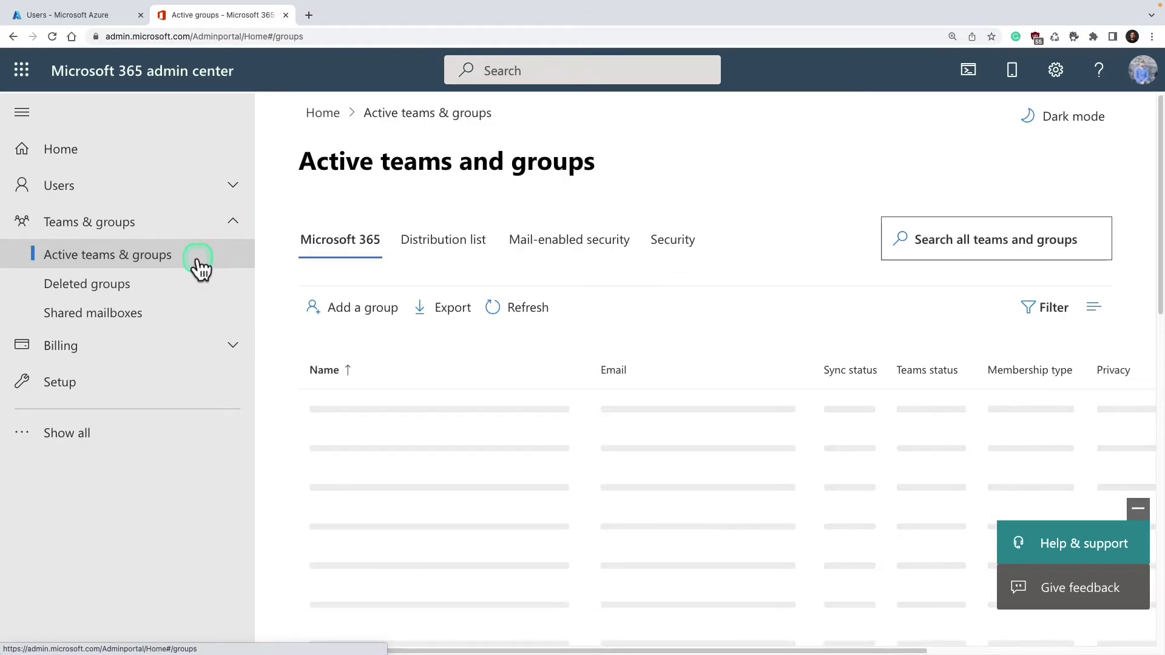
scroll(617, 282, "down", 1)
scroll(616, 275, "down", 5)
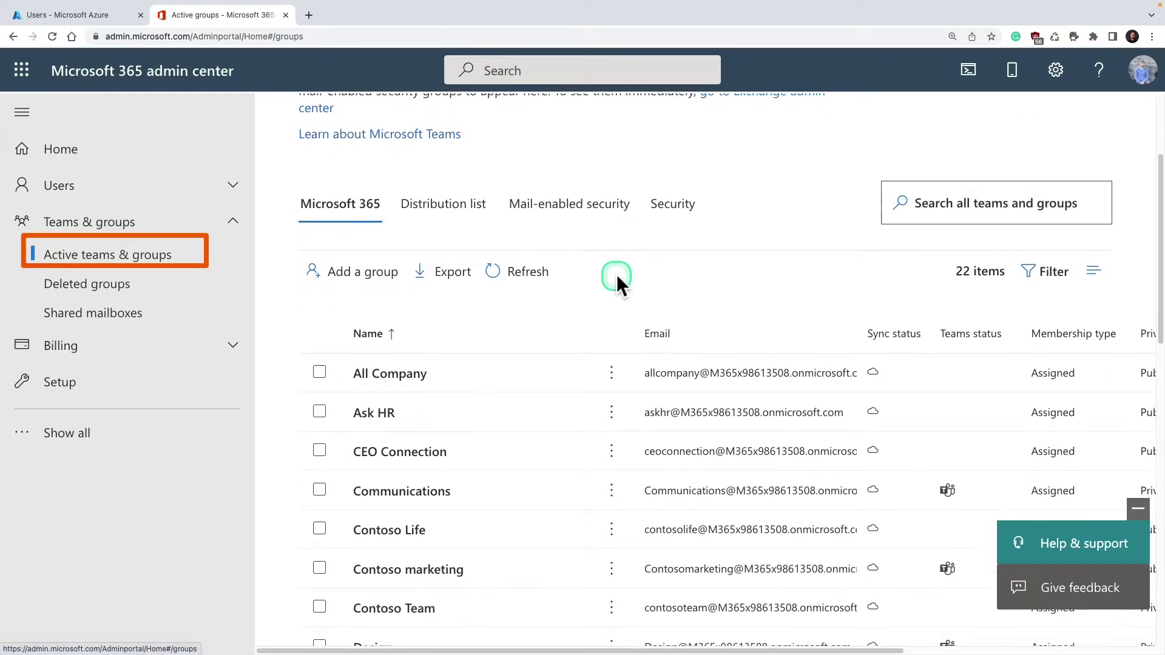
scroll(616, 276, "down", 10)
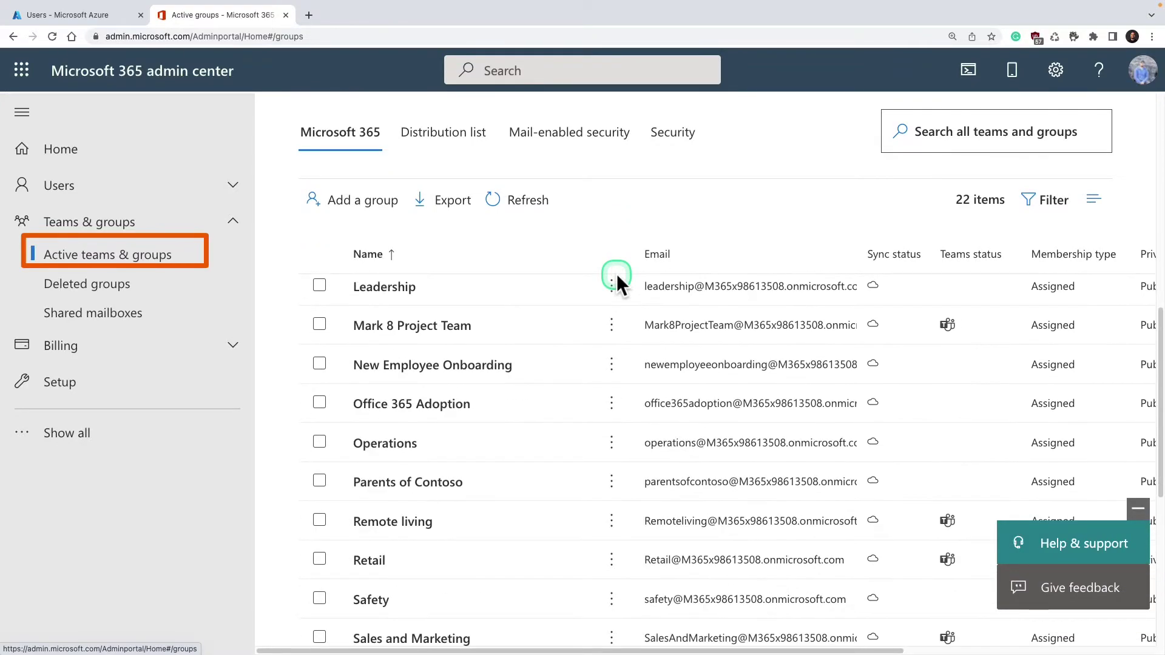
scroll(616, 282, "up", 10)
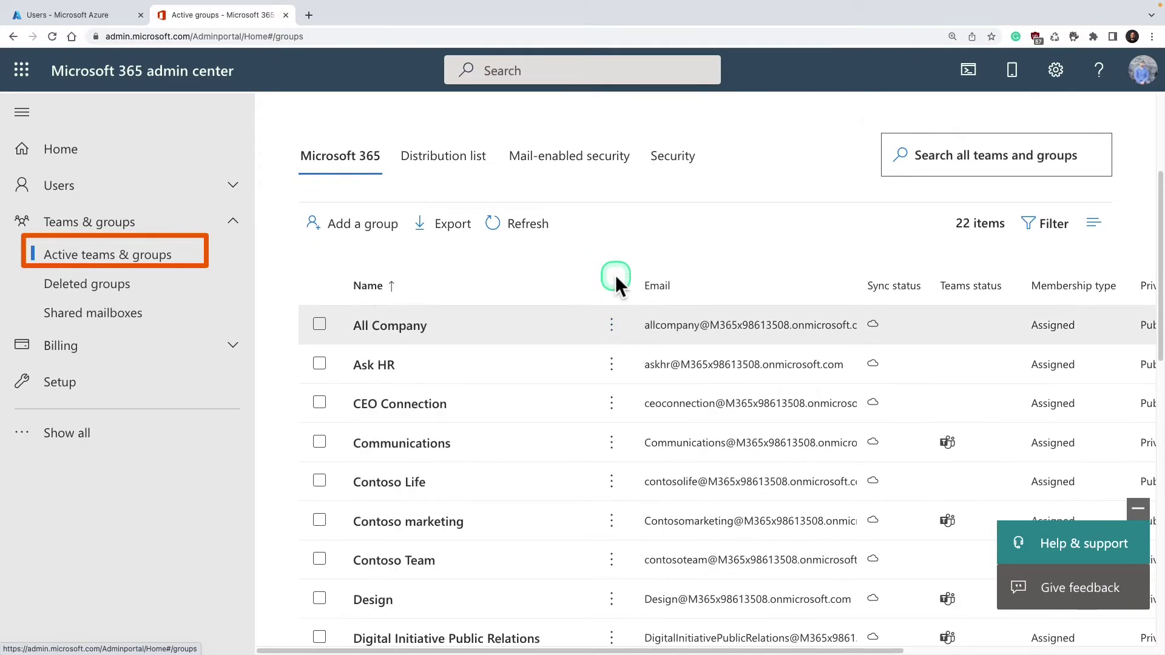
scroll(616, 275, "up", 2)
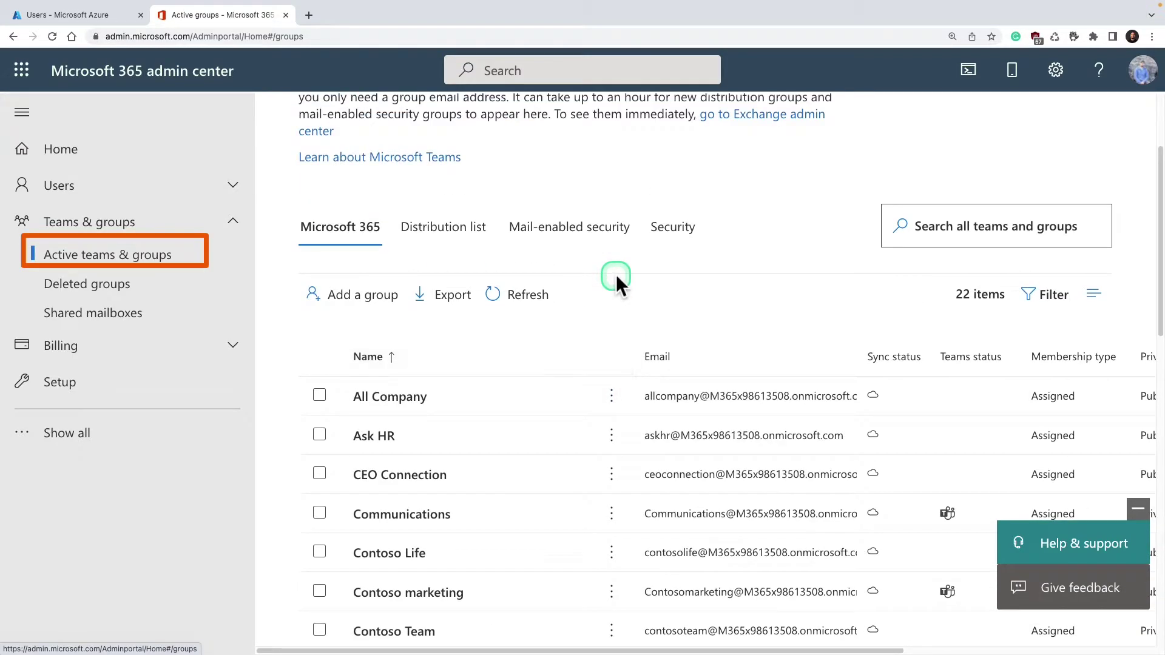
Step: Start a Microsoft 365 (recommended) group named 'Test Group' and advance to the owners step
left_click(379, 297)
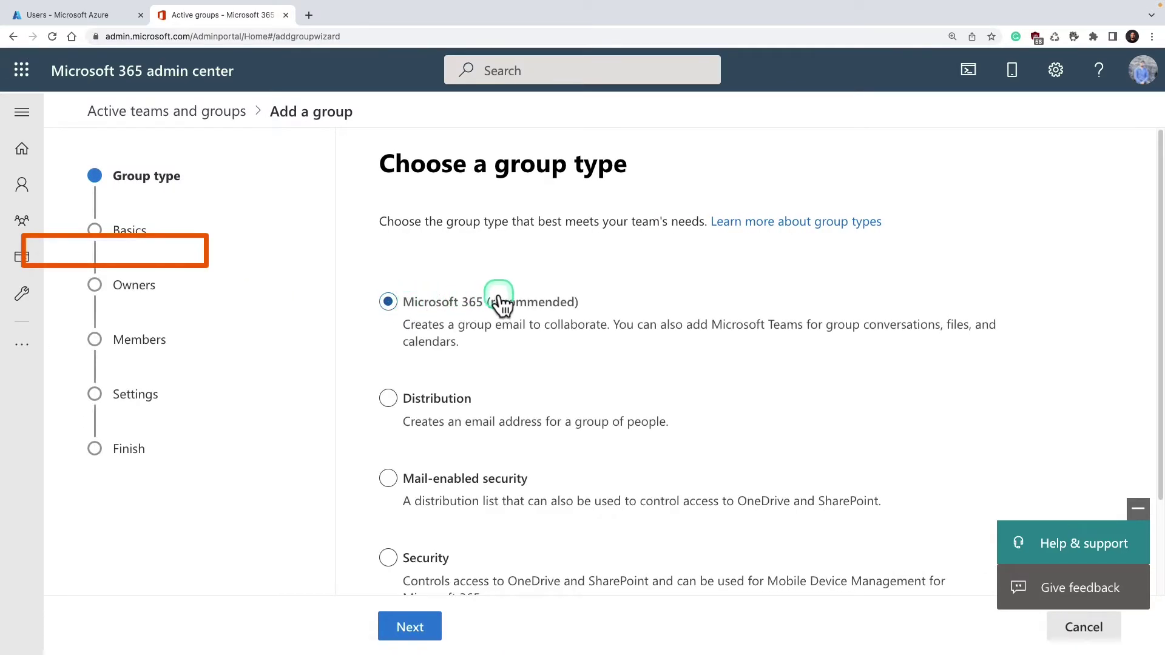
scroll(514, 290, "down", 2)
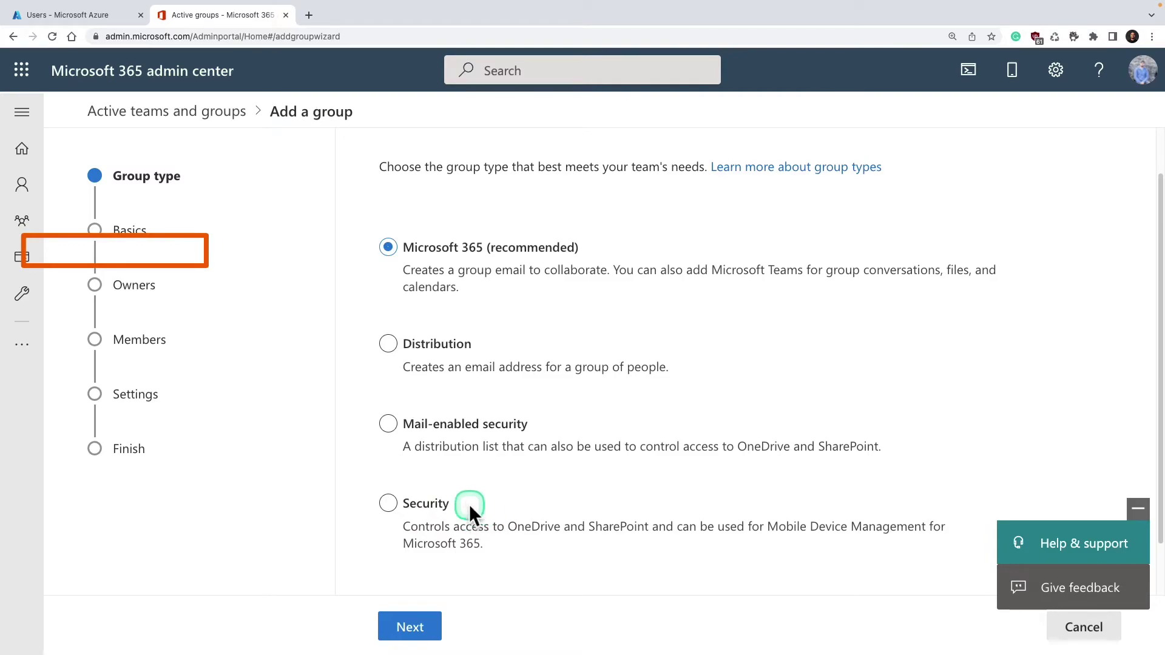
left_click(403, 636)
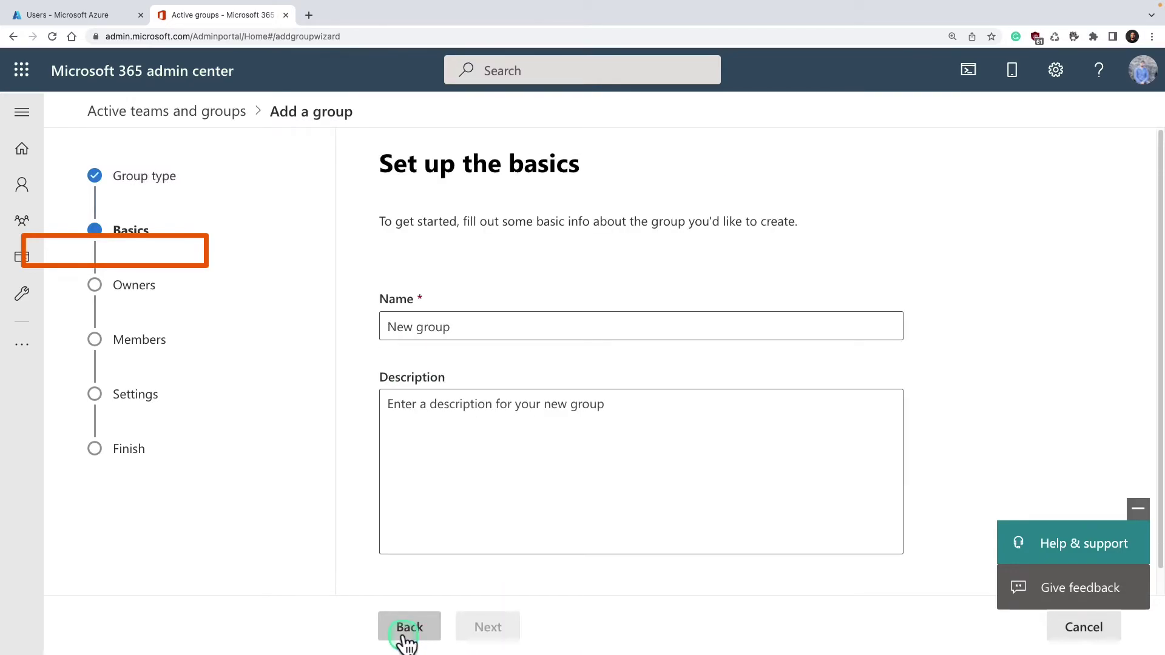
left_click(473, 331)
type("Test Group")
left_click(515, 495)
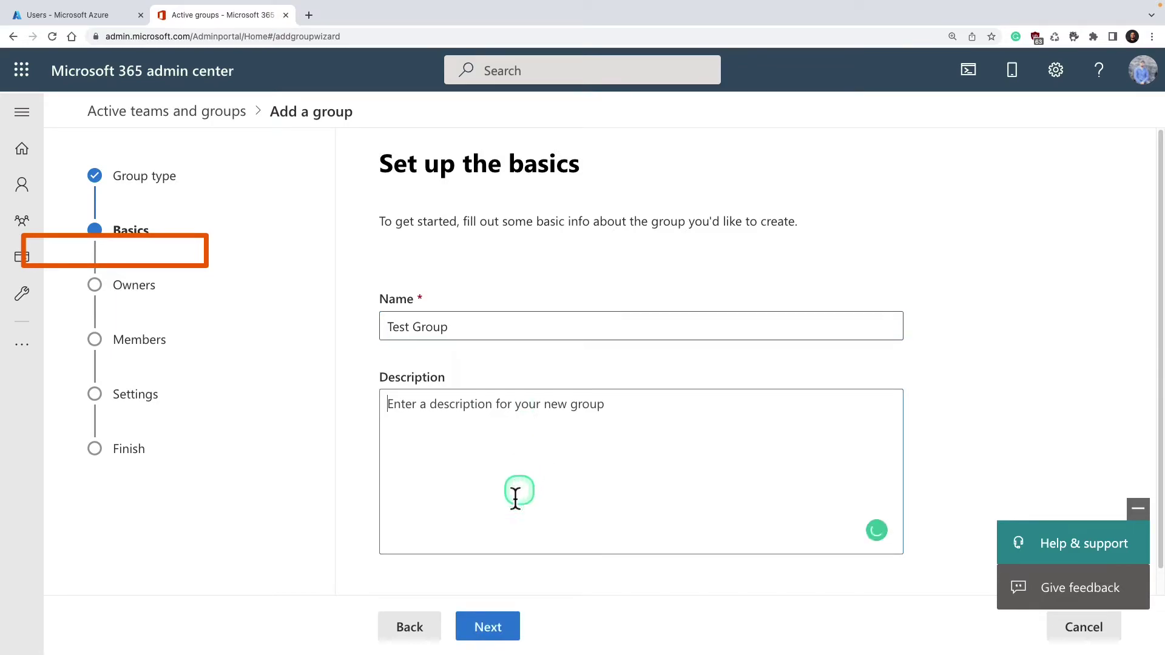
left_click(494, 629)
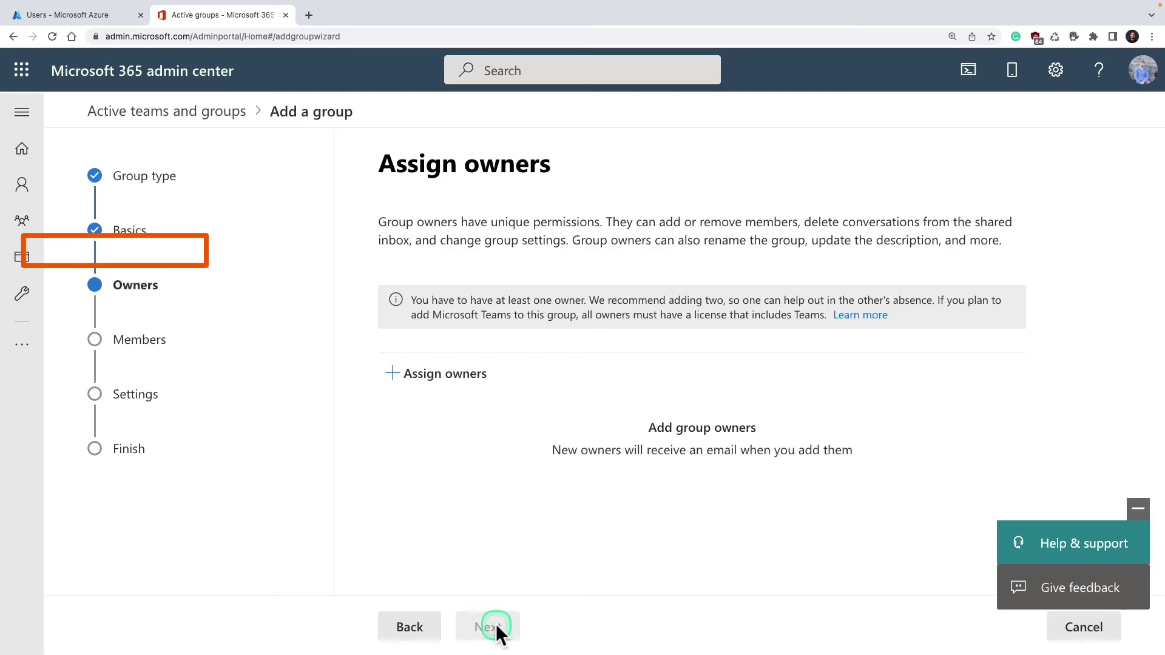
Step: Assign the first listed user as the group's owner and continue to members
left_click(474, 376)
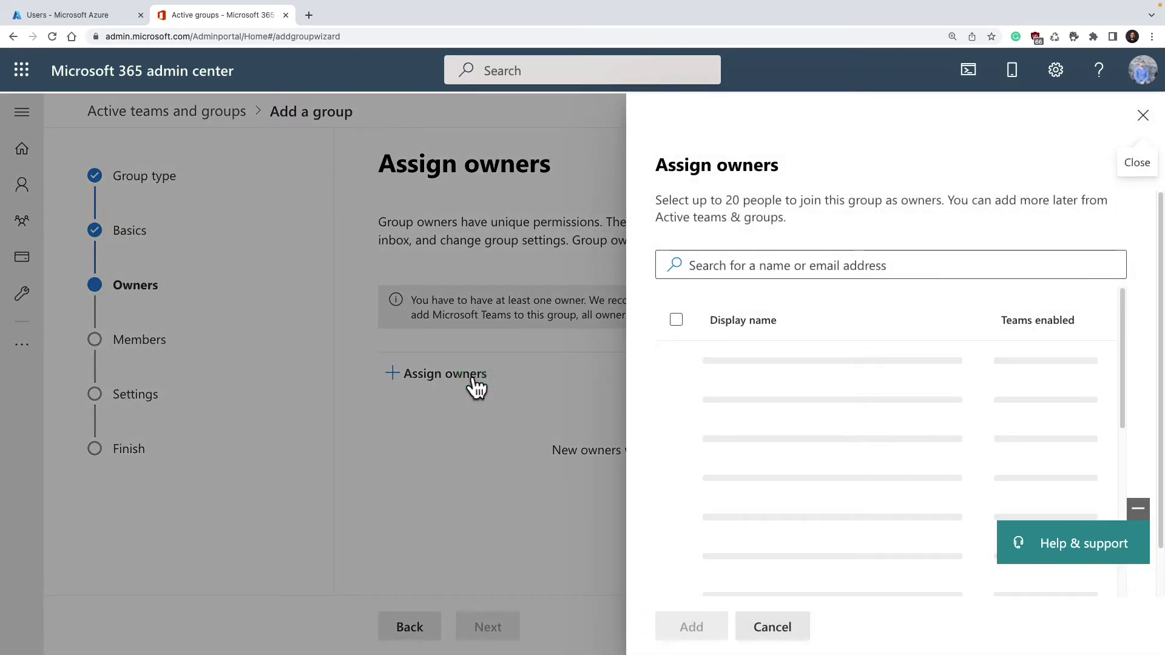
left_click(696, 369)
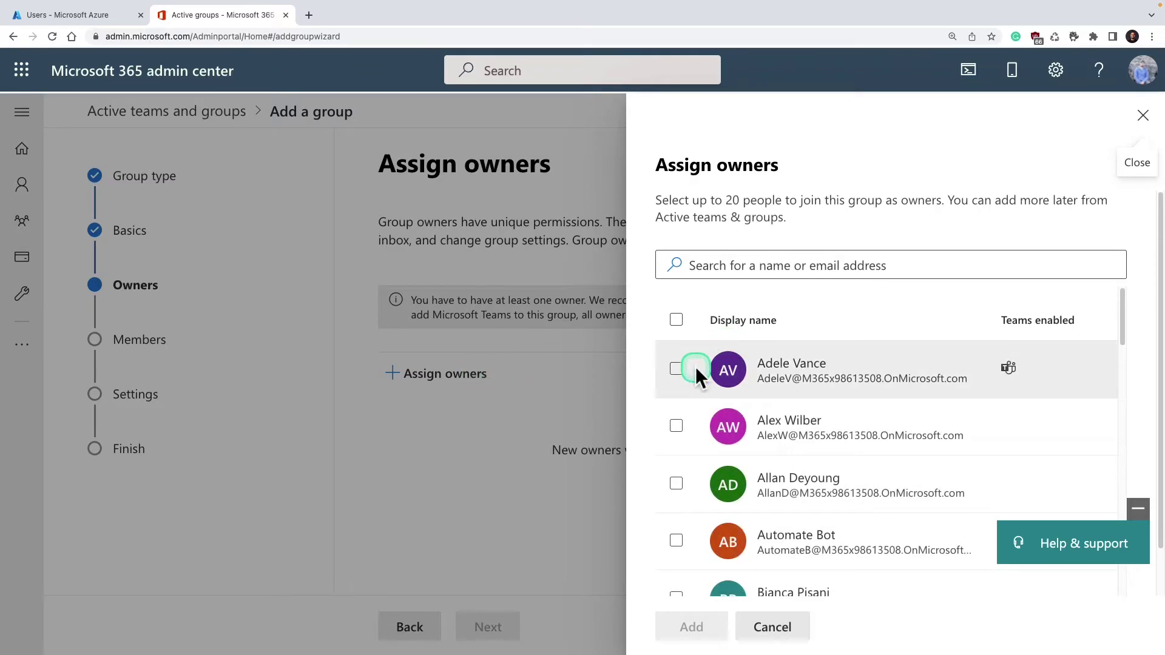
left_click(698, 629)
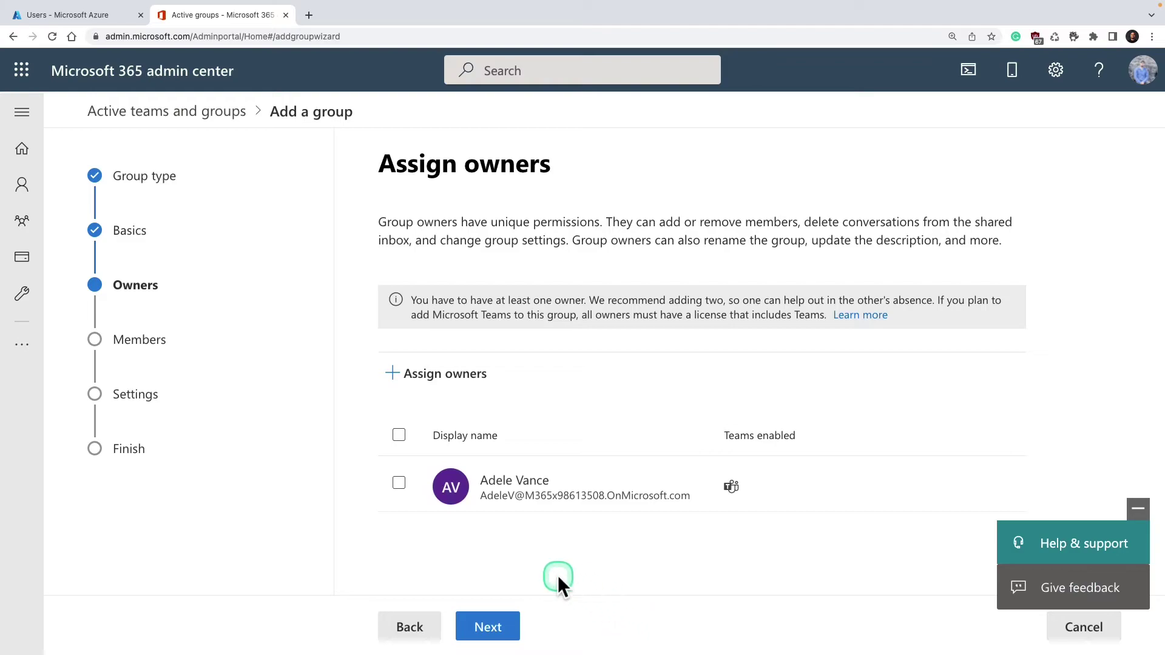
left_click(489, 634)
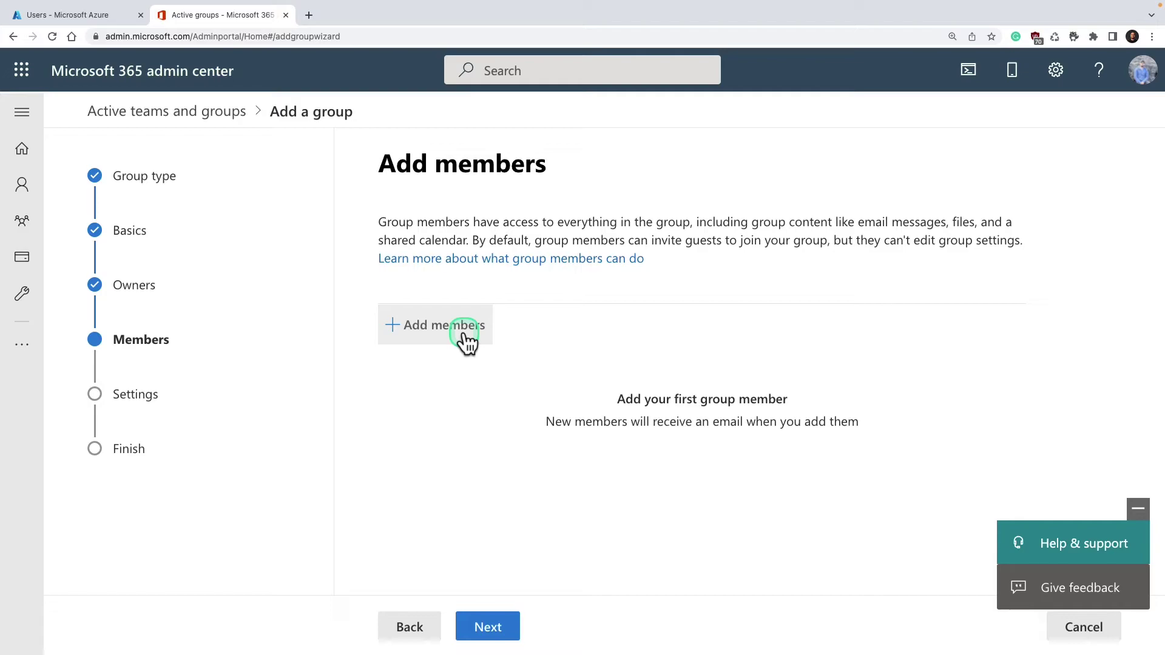
Step: Add one user as a group member and advance to Edit settings
left_click(464, 339)
left_click(464, 340)
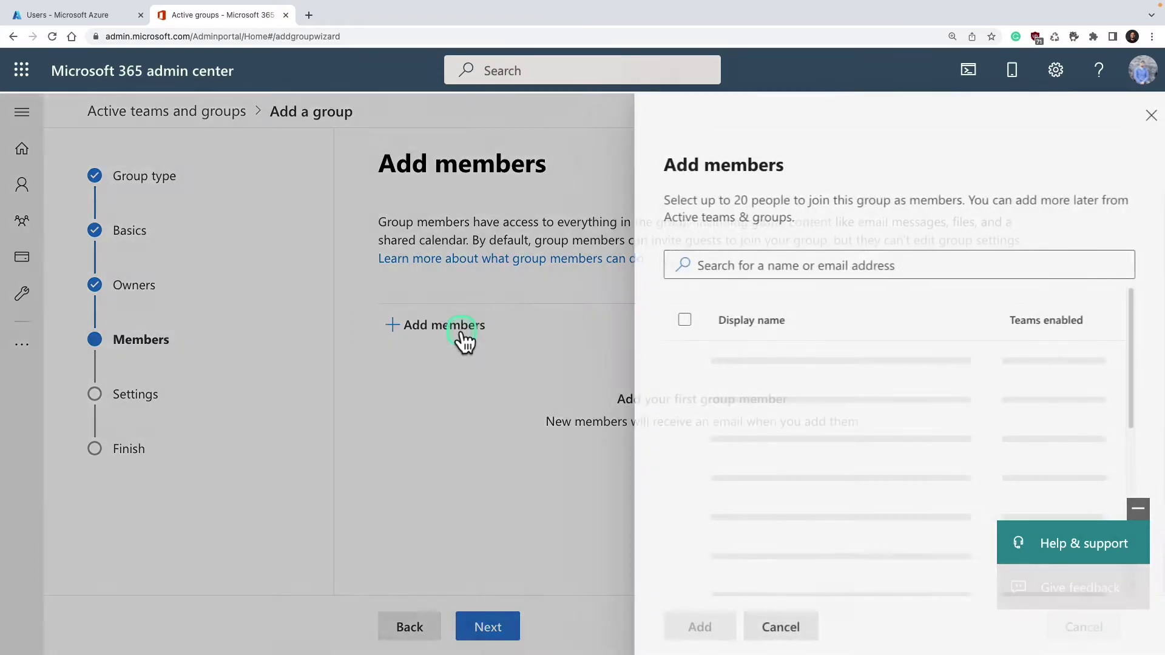
left_click(695, 393)
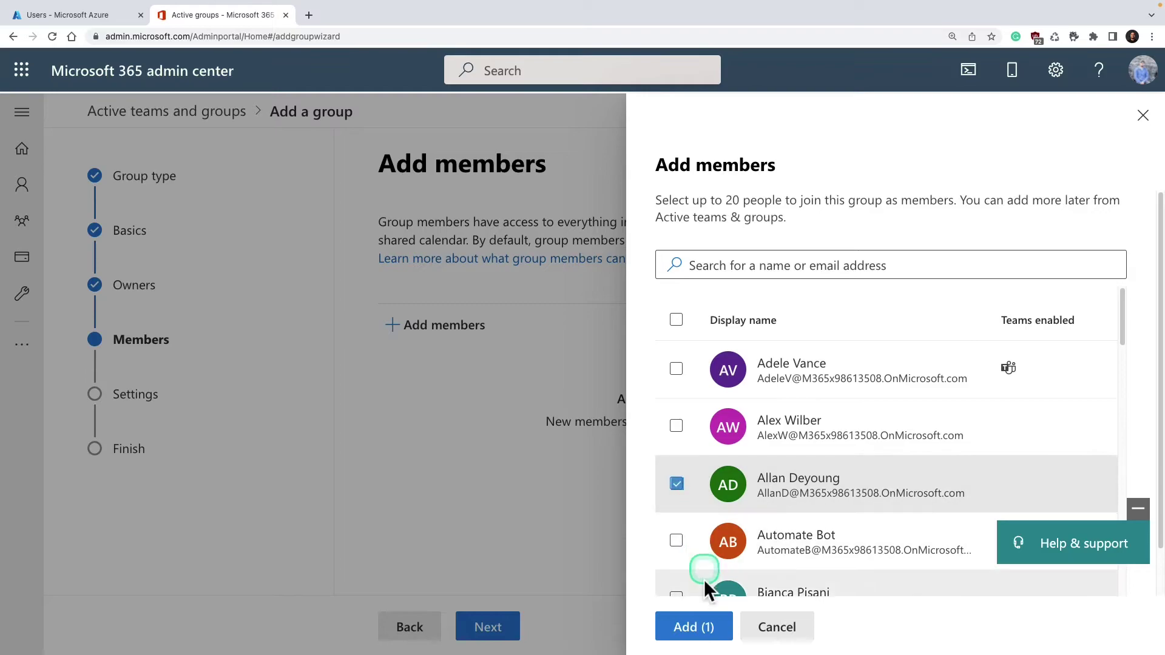
left_click(690, 628)
Step: Set the group email address to testms100 and reach the Finish review summary
left_click(486, 631)
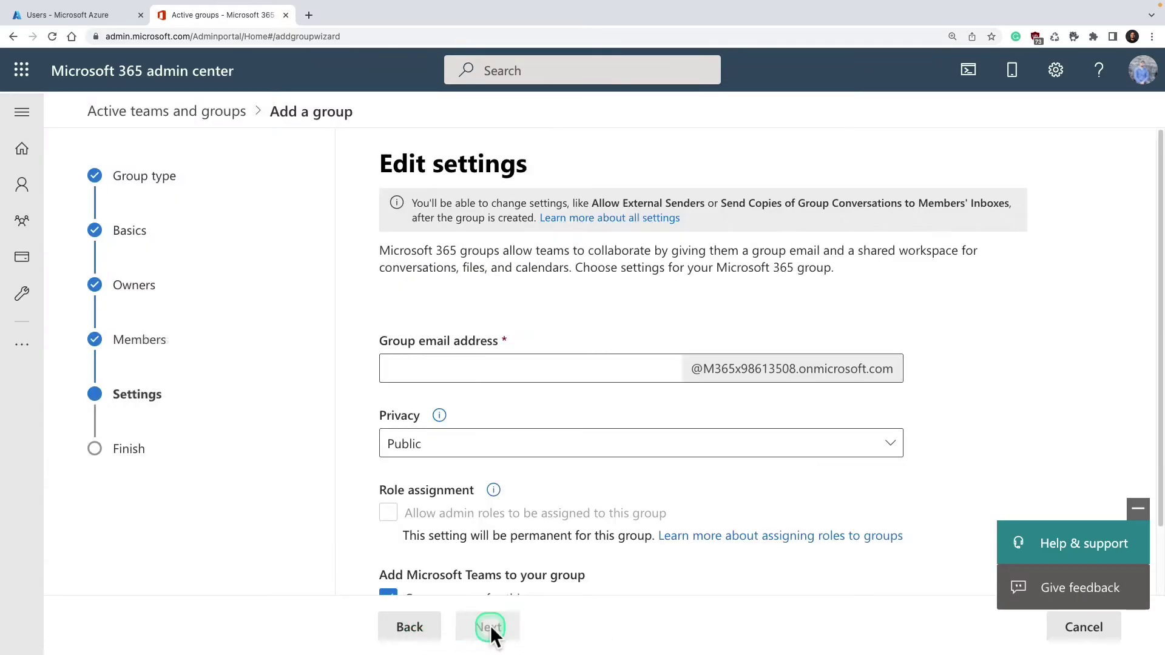
scroll(613, 348, "down", 1)
left_click(524, 339)
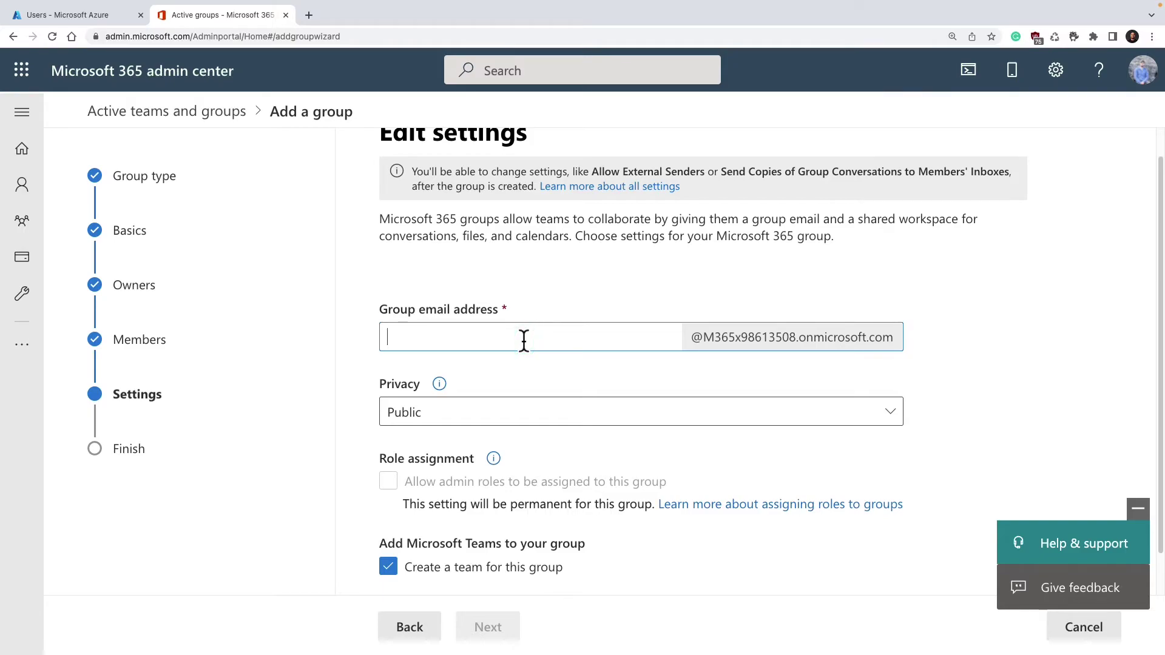
type("testms100")
left_click(551, 333)
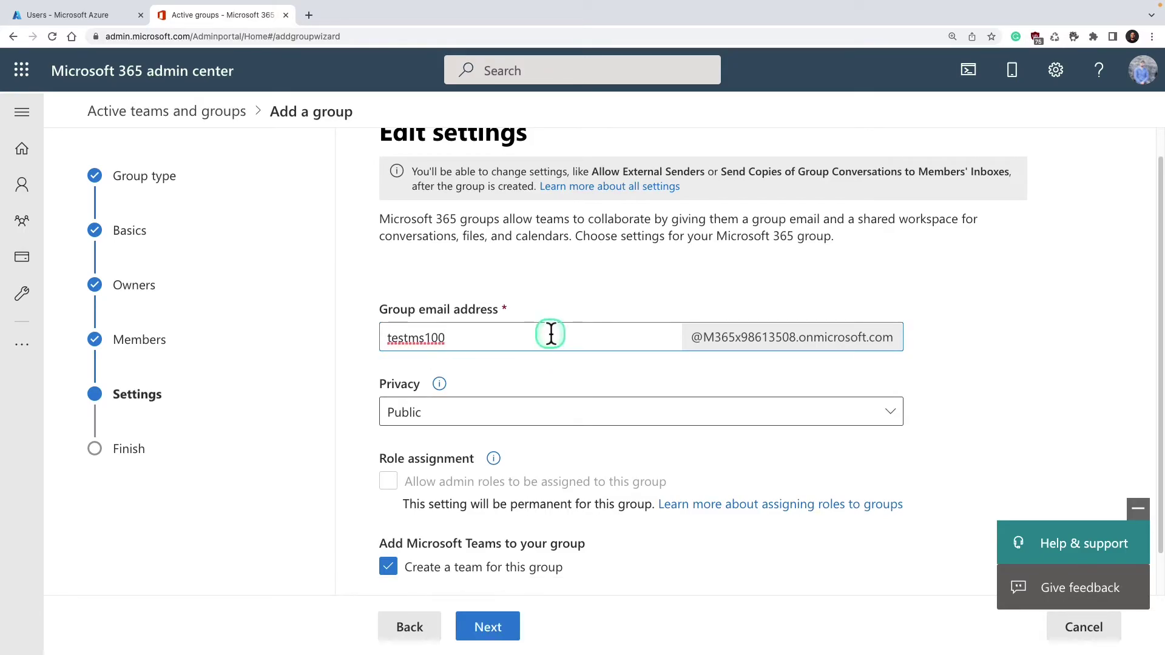
scroll(739, 338, "down", 1)
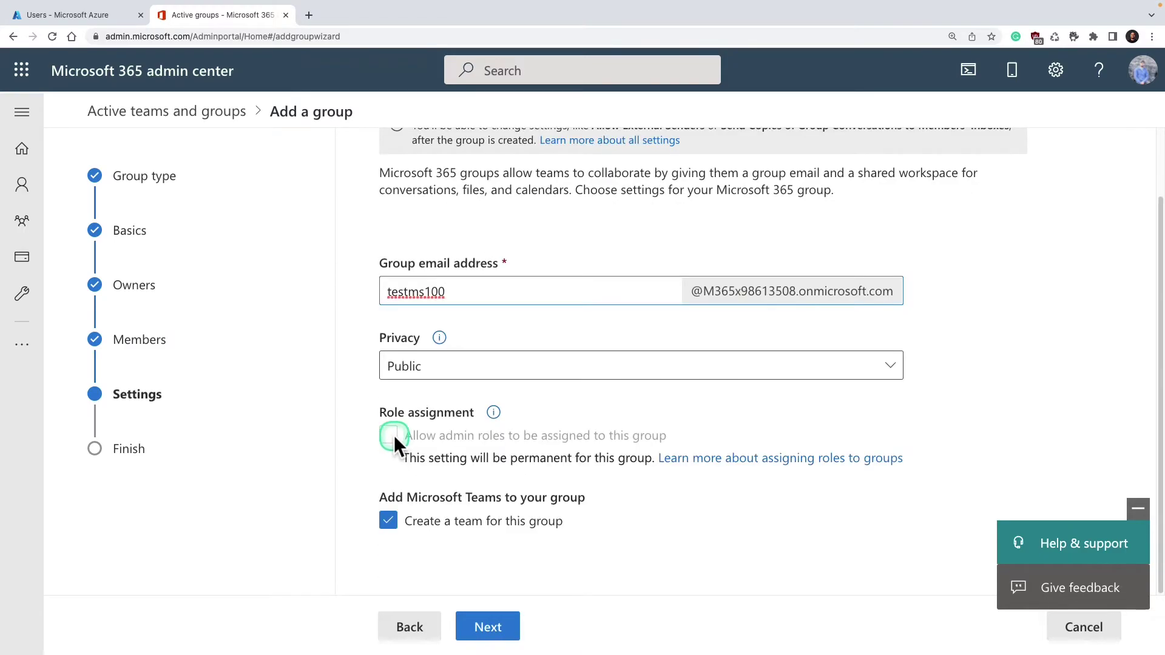
left_click(391, 434)
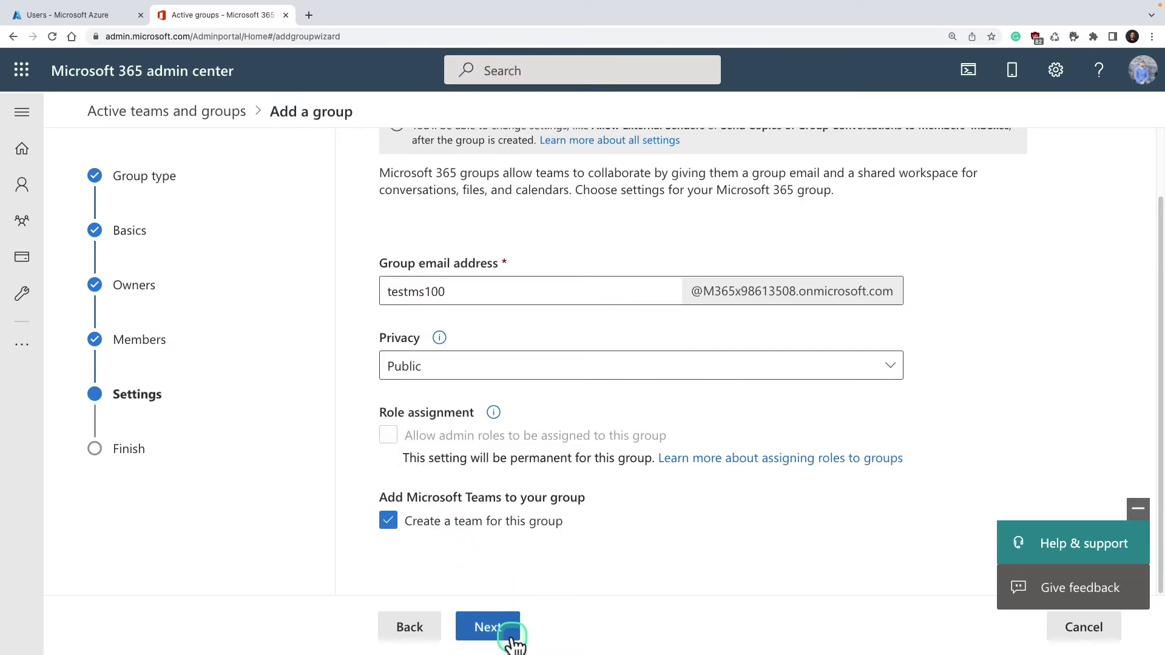
left_click(495, 626)
scroll(540, 537, "down", 3)
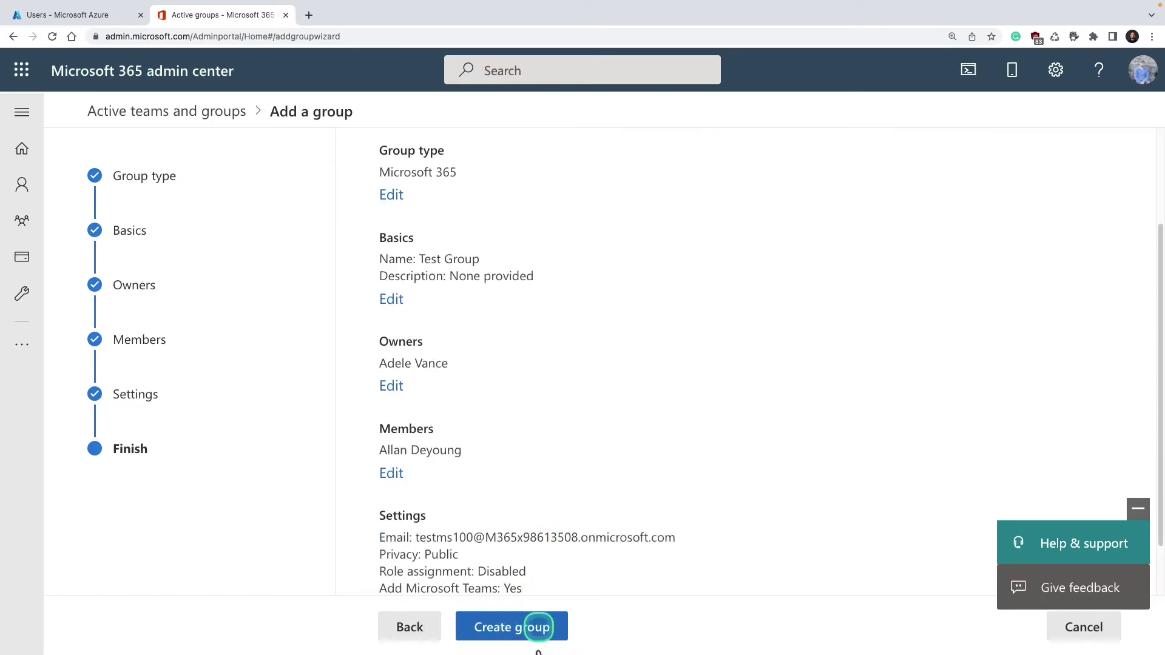
Step: Cancel the Add a group wizard and confirm discarding the unfinished group
left_click(1082, 636)
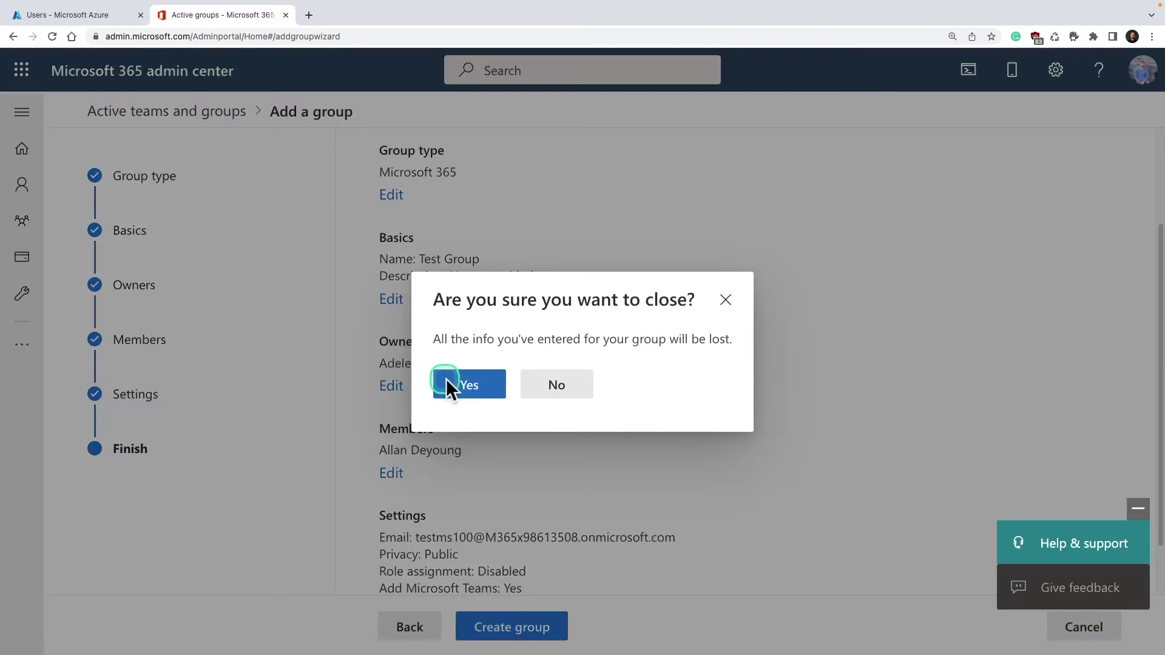
left_click(464, 393)
scroll(473, 402, "down", 1)
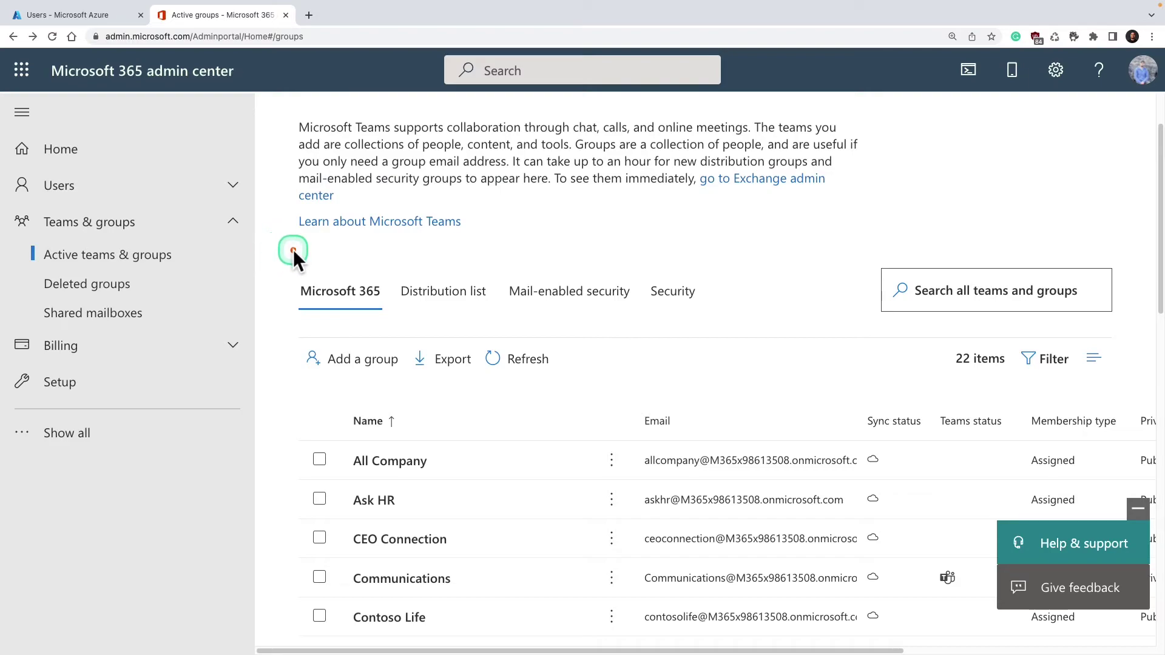
Step: View the Distribution list, Mail-enabled security, then Security tabs, showing 12 security groups
left_click(499, 300)
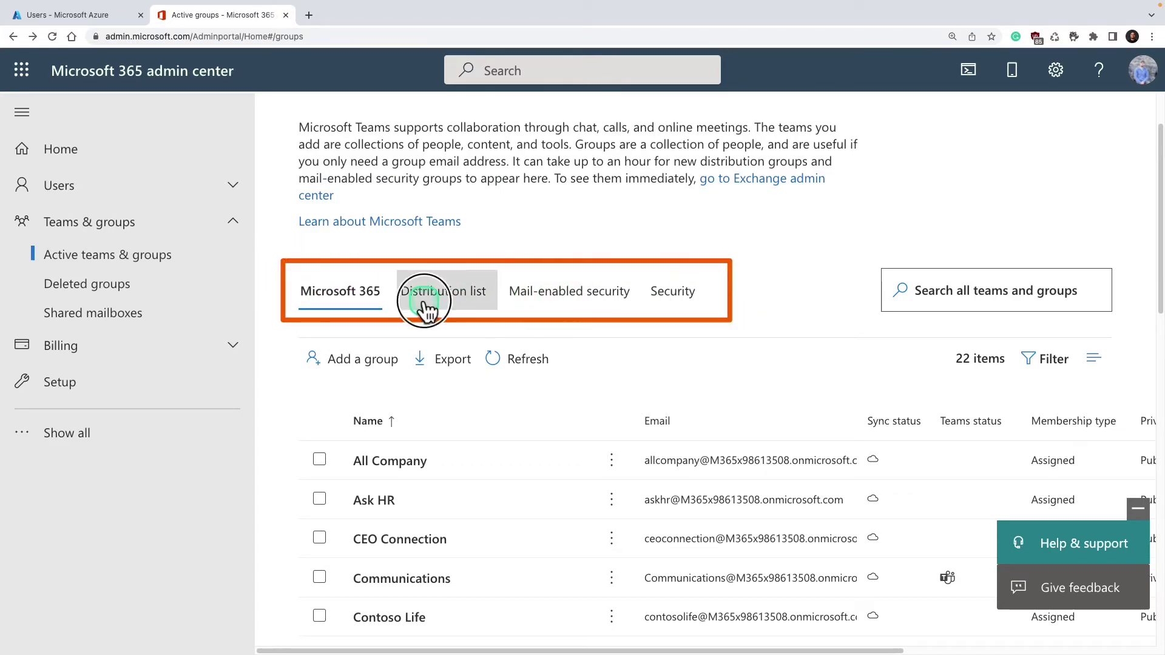
left_click(549, 309)
left_click(671, 304)
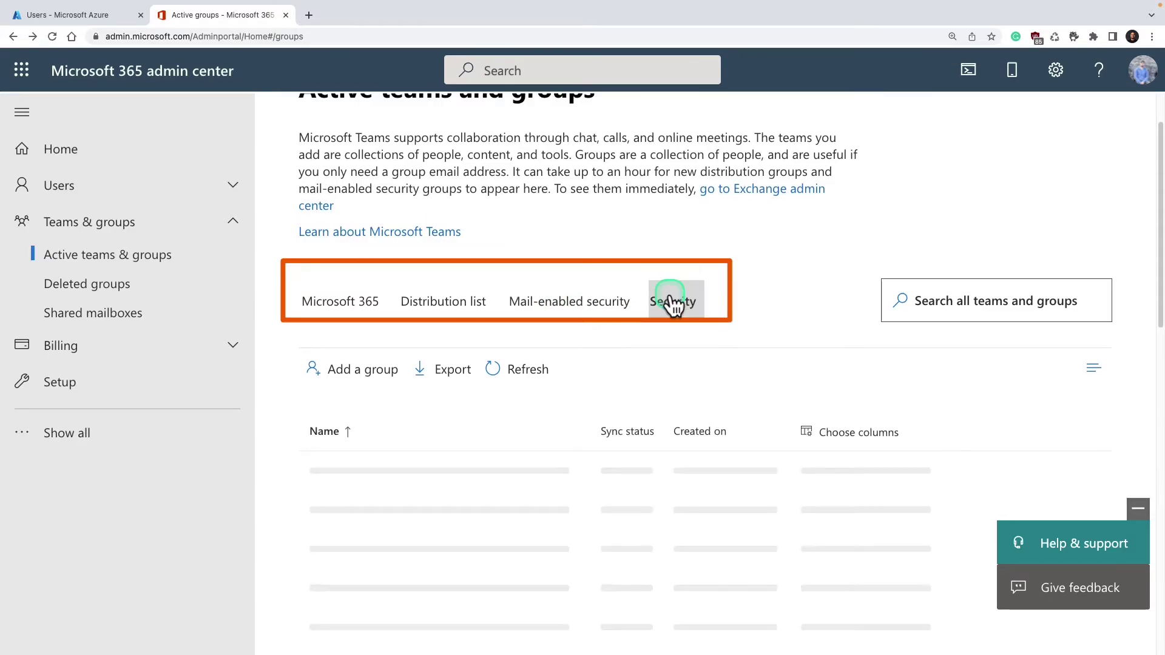
left_click(644, 299)
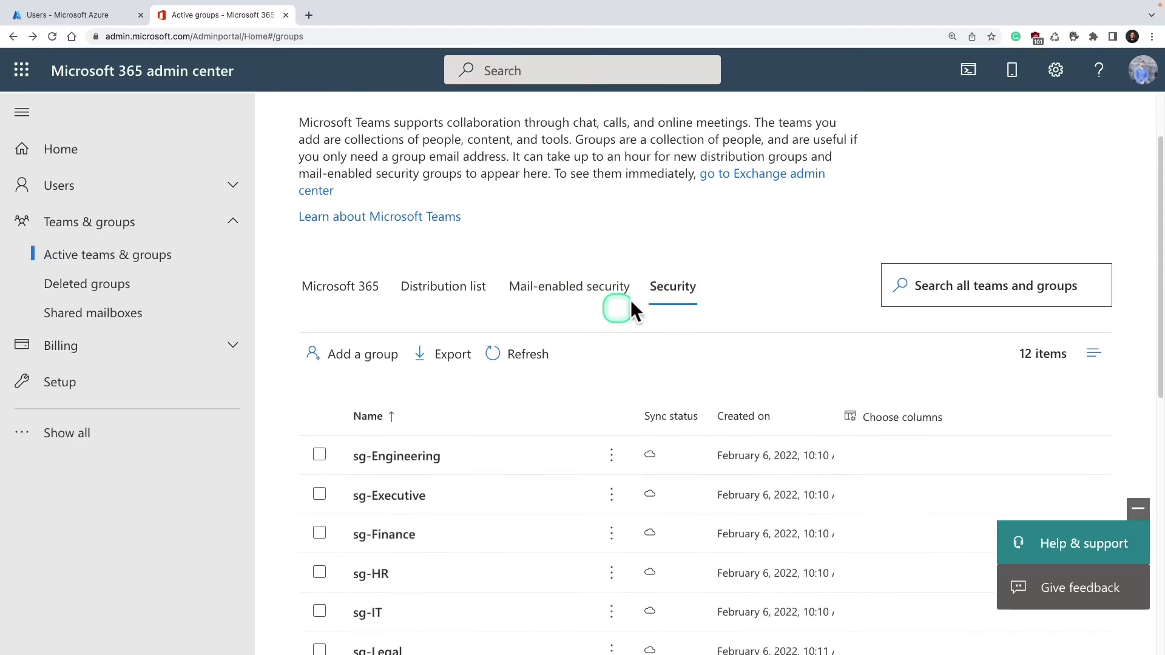
left_click(675, 294)
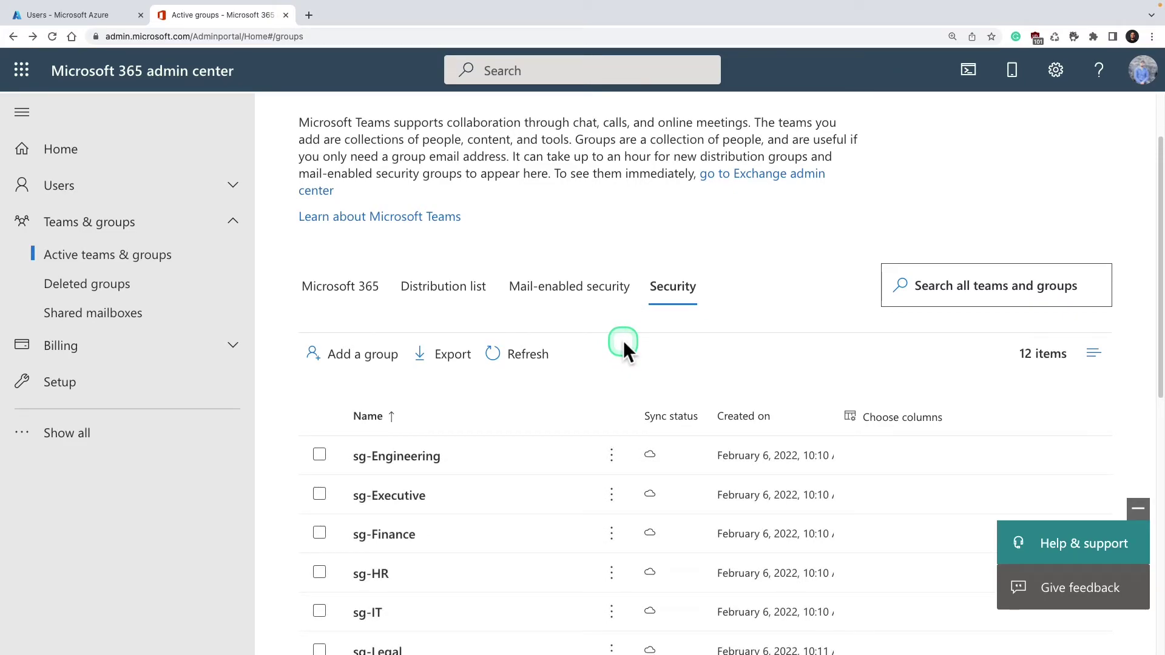
scroll(623, 342, "down", 1)
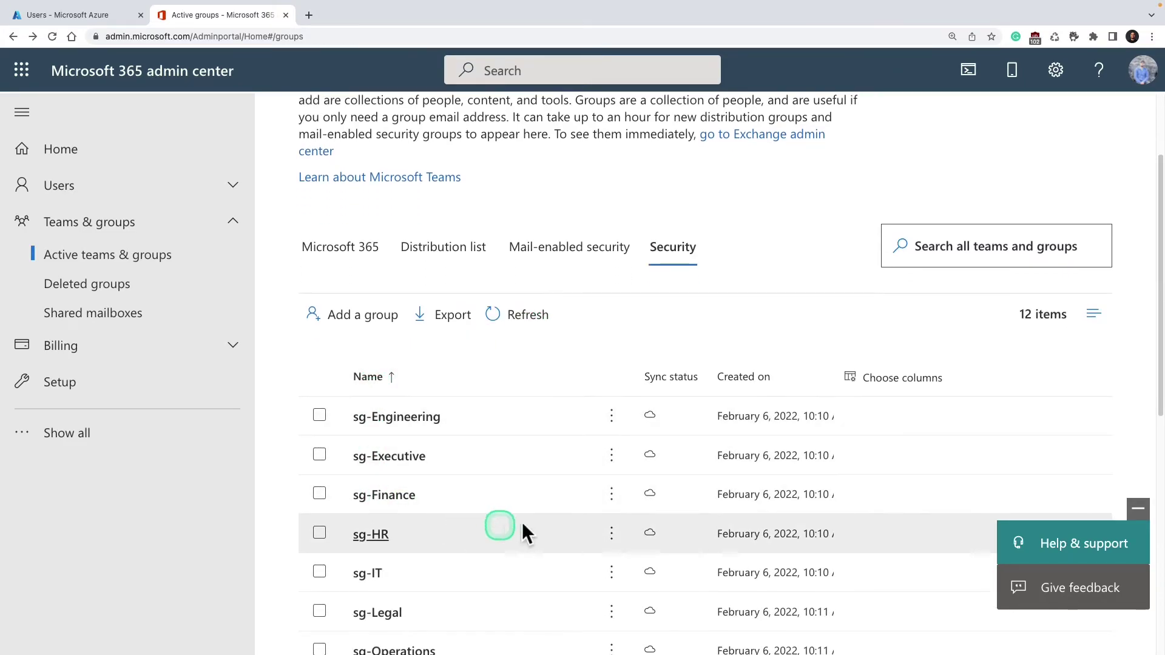
scroll(472, 418, "down", 1)
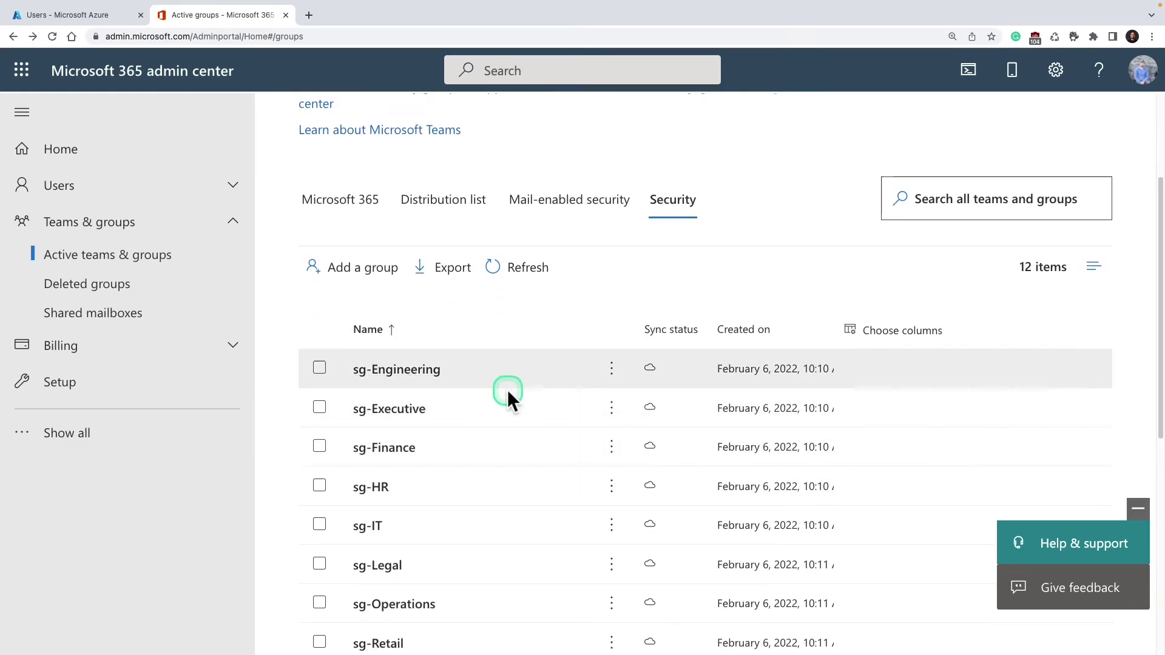
scroll(507, 390, "down", 1)
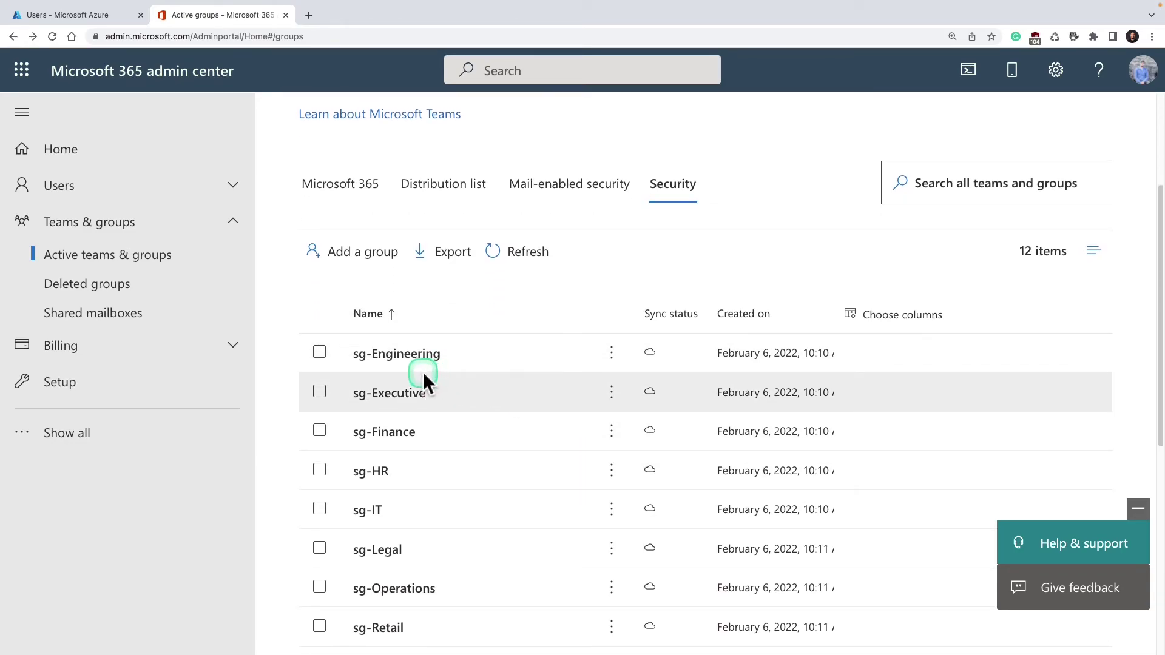
Step: Select sg-Engineering and choose Delete team from the toolbar
left_click(320, 354)
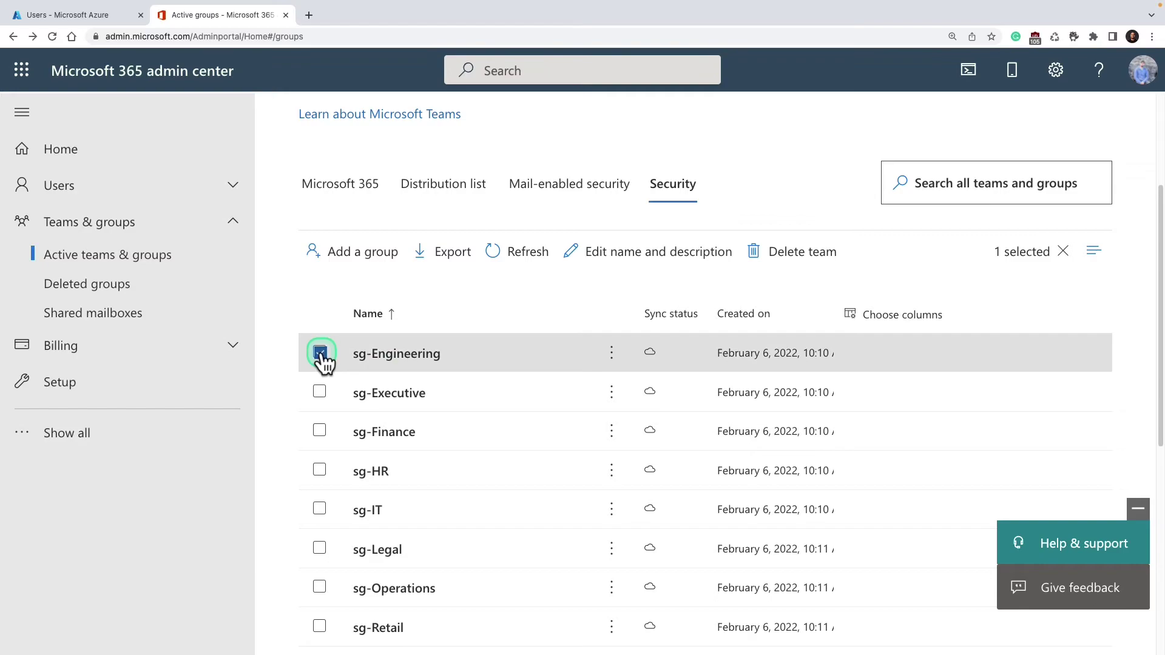
left_click(780, 264)
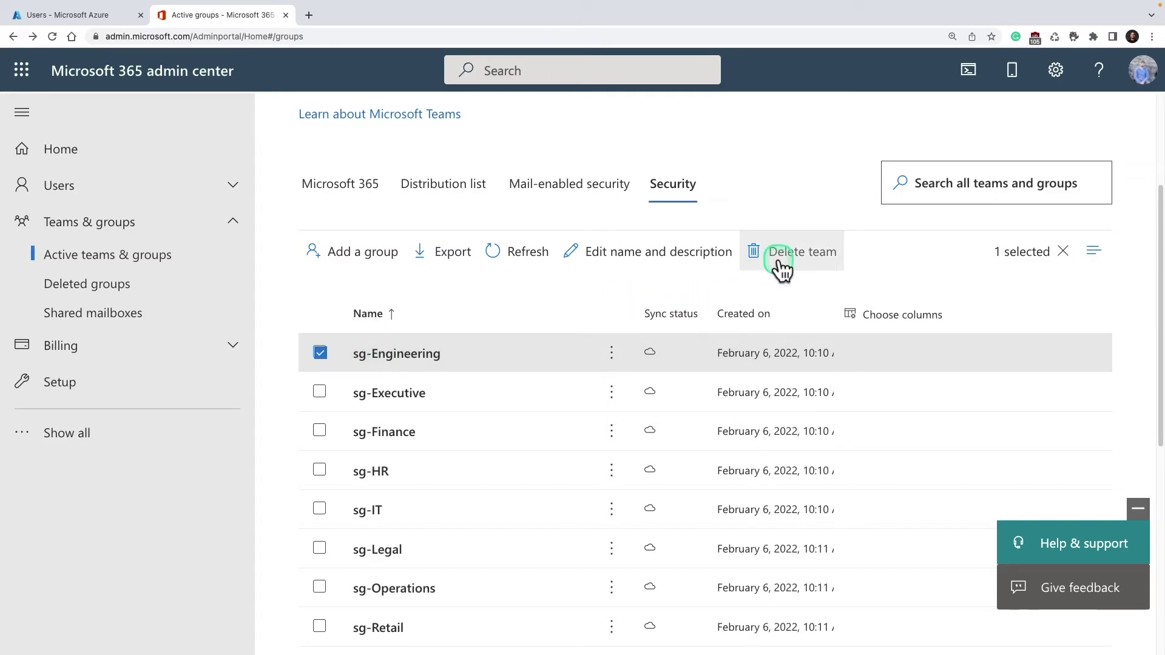